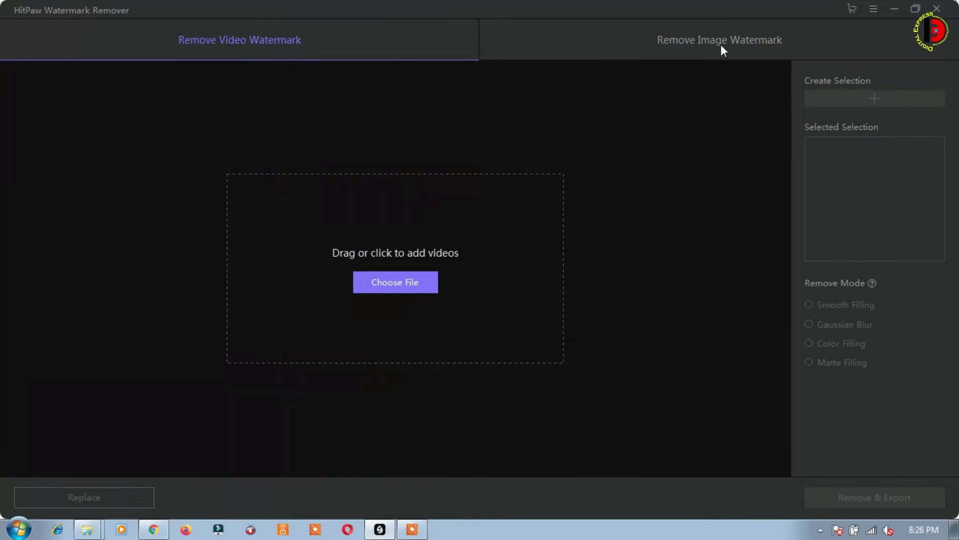
Switch to image watermark removal and load a picture from the file folder
click(690, 40)
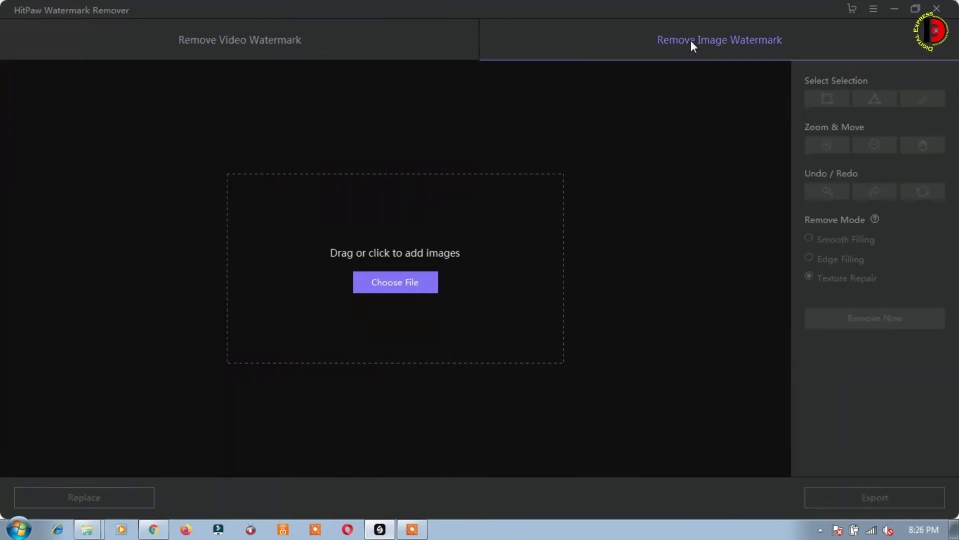
click(277, 43)
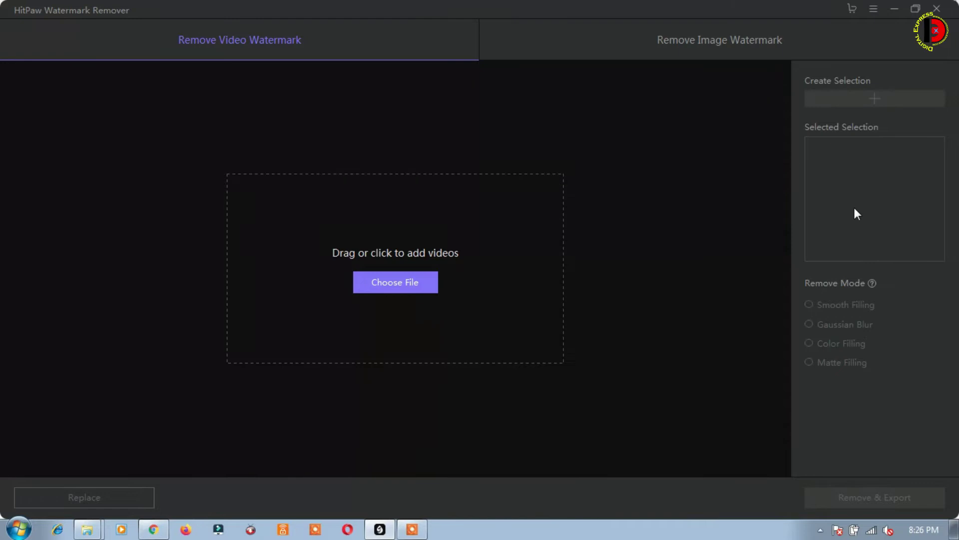
click(719, 40)
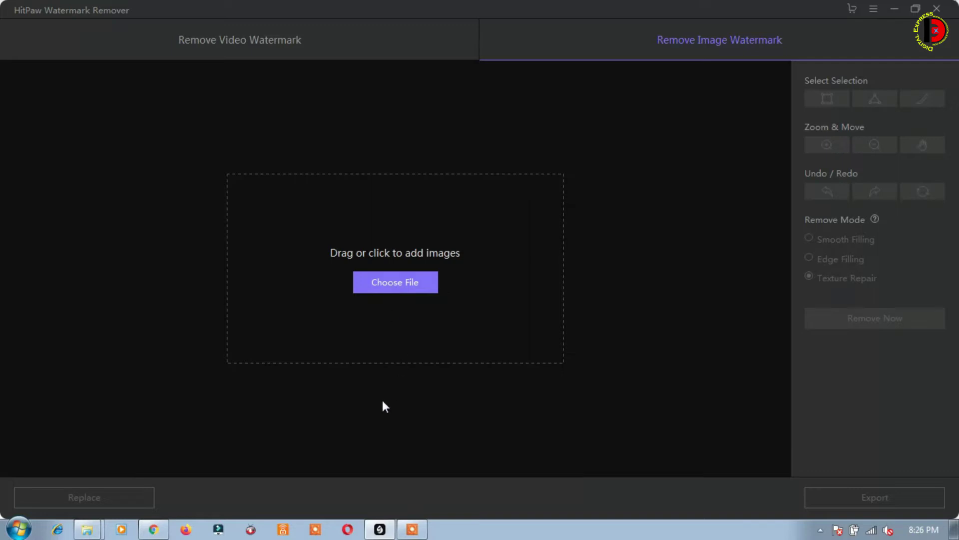
mouse_move(87, 529)
click(72, 477)
drag(481, 306, 434, 294)
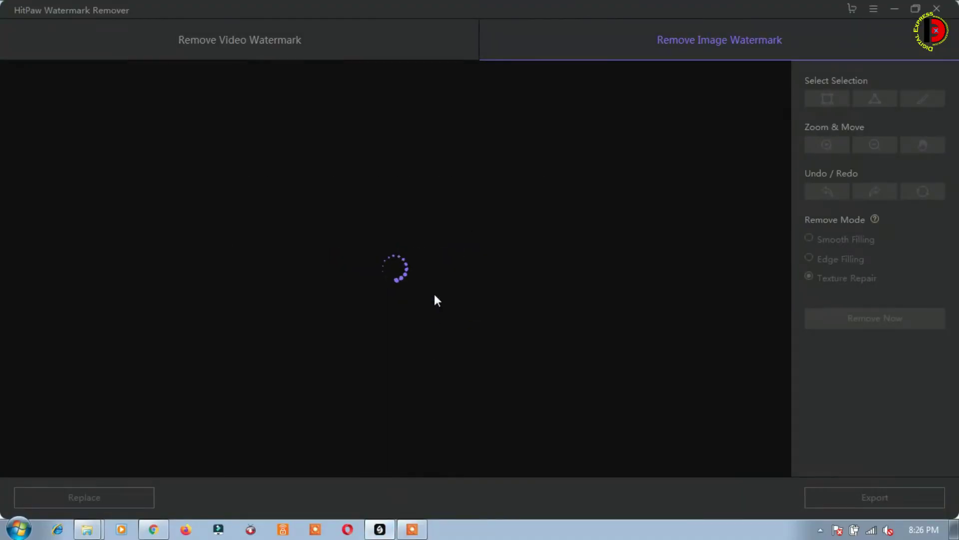
Load the Snapshot PNG from the Remove Watermark folder for image watermark removal
click(314, 50)
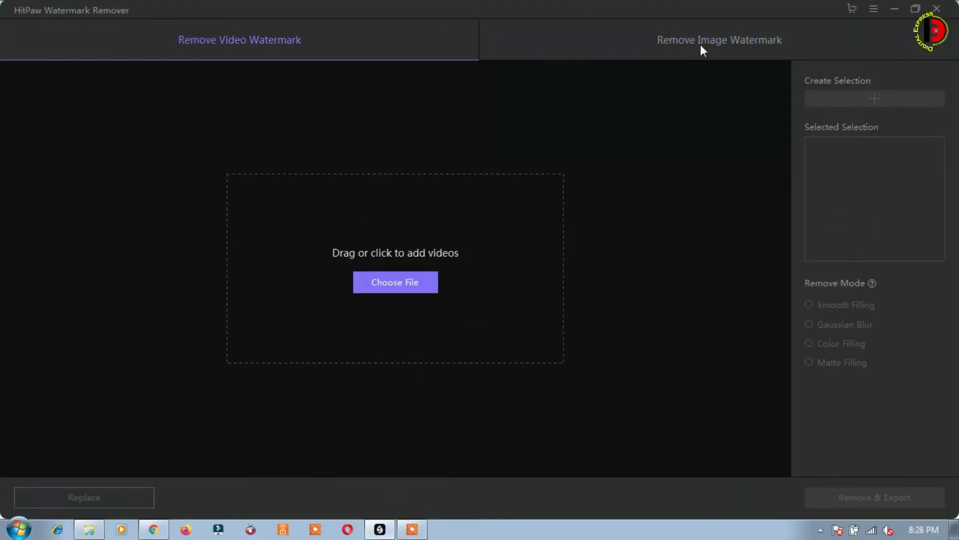
click(700, 44)
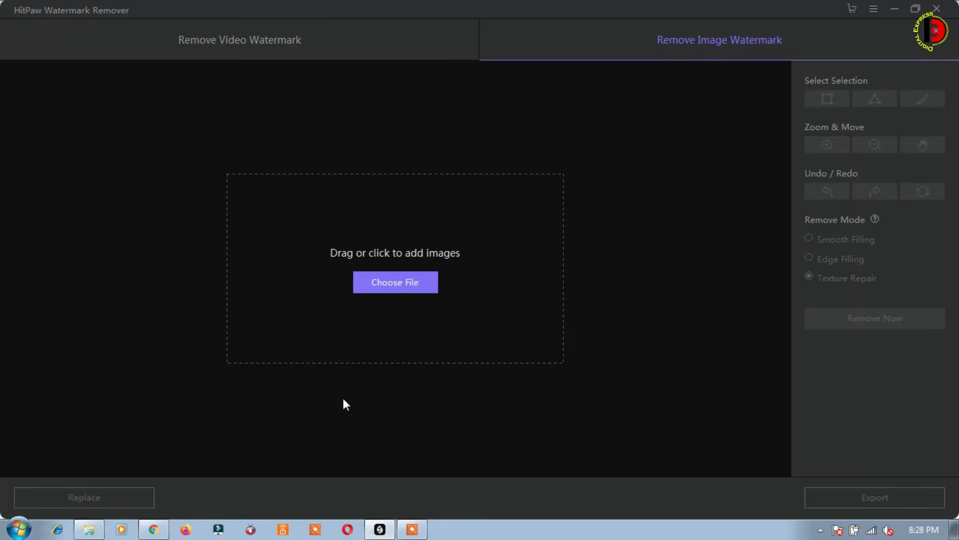
click(89, 529)
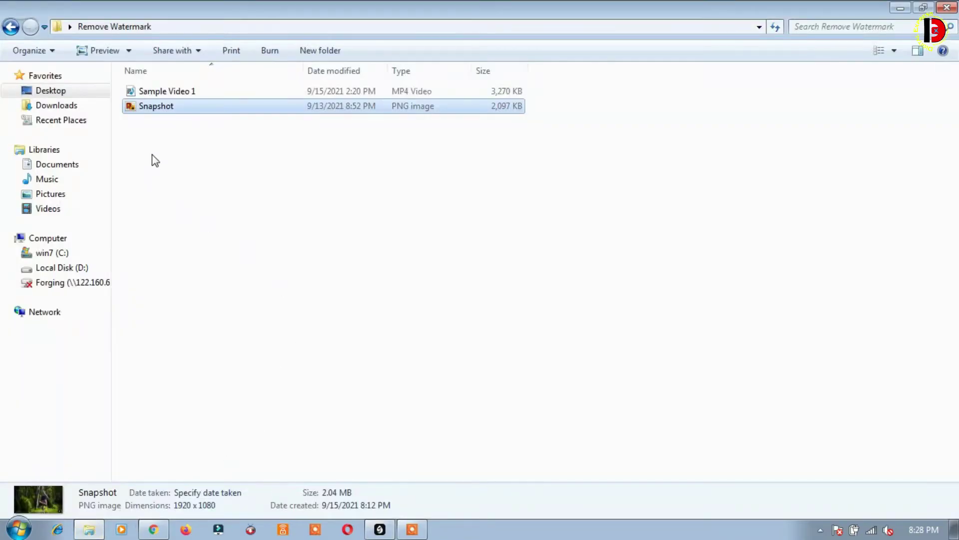
drag(155, 110, 433, 314)
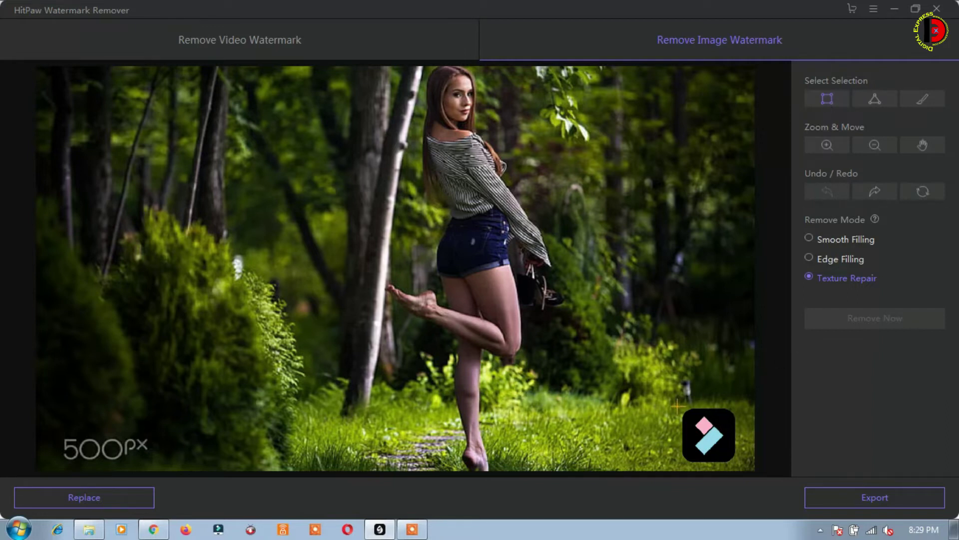
Outline the square black logo in the image's lower-right corner with a rectangular selection and a six-point polygon selection
drag(677, 405, 738, 463)
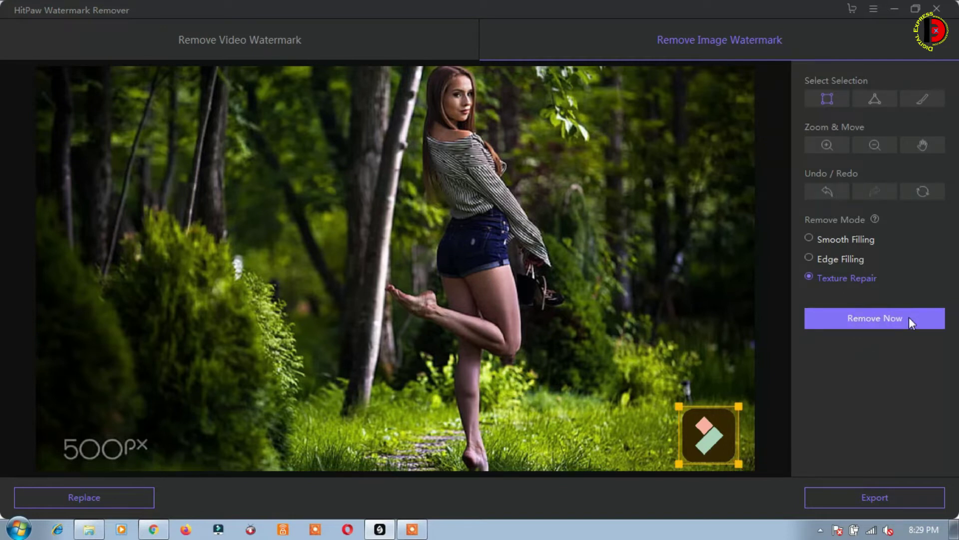
click(881, 100)
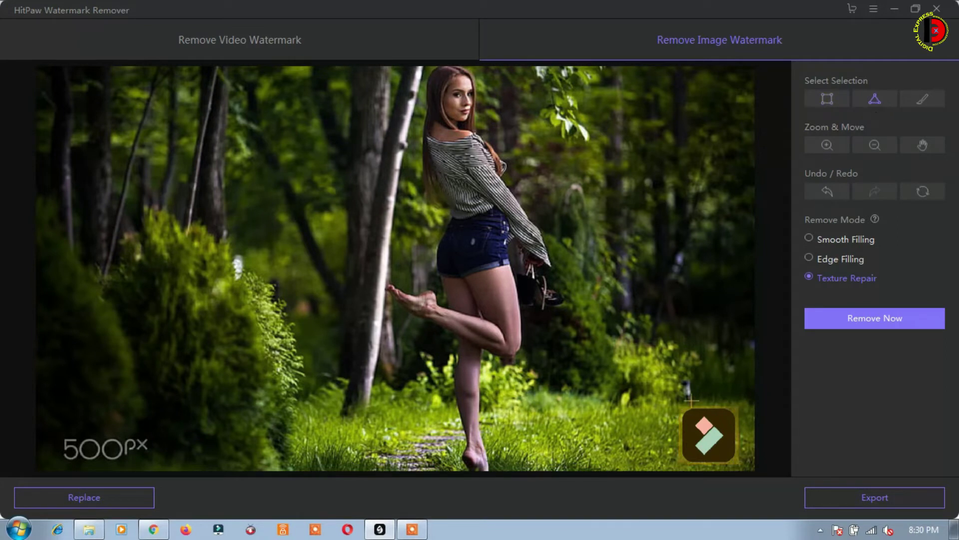
click(676, 406)
click(703, 399)
click(738, 409)
click(743, 436)
click(741, 463)
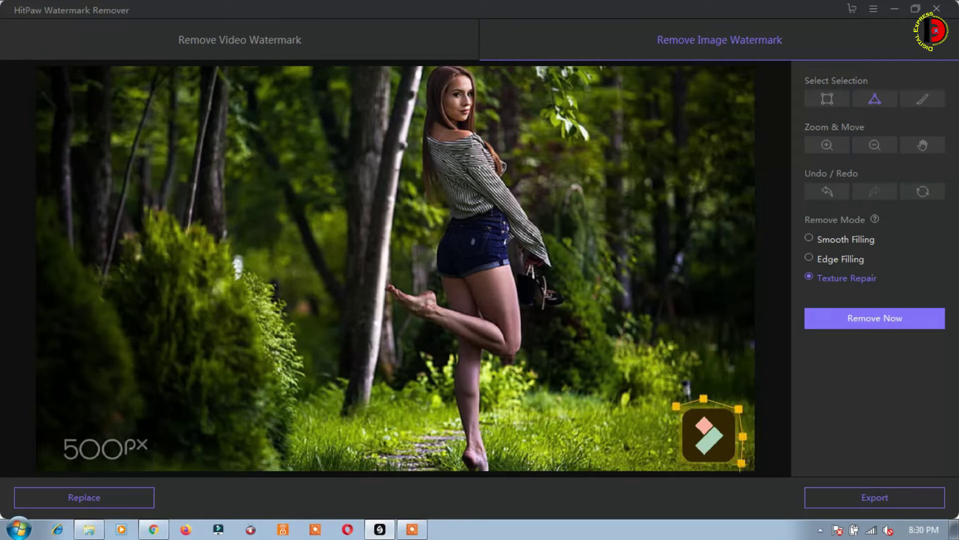
click(706, 468)
click(676, 406)
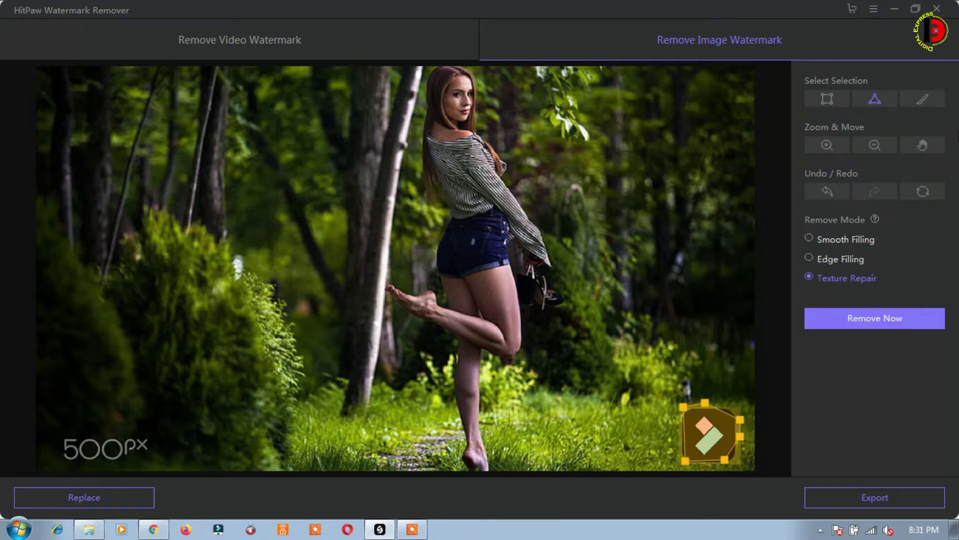
Paint a brush selection over the 500px watermark and try to remove the selected areas with Texture Repair
click(923, 99)
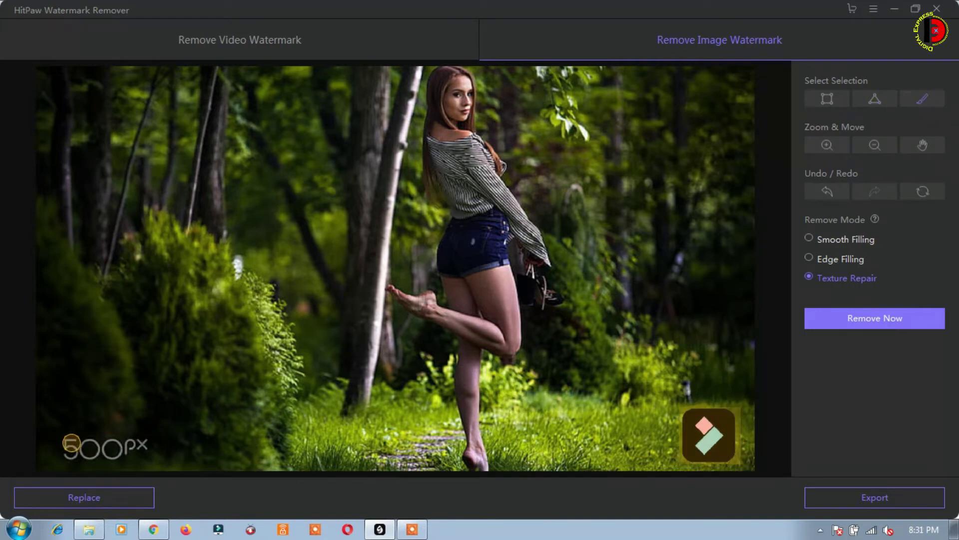
mouse_move(69, 445)
mouse_down()
mouse_move(141, 444)
mouse_move(83, 444)
mouse_up()
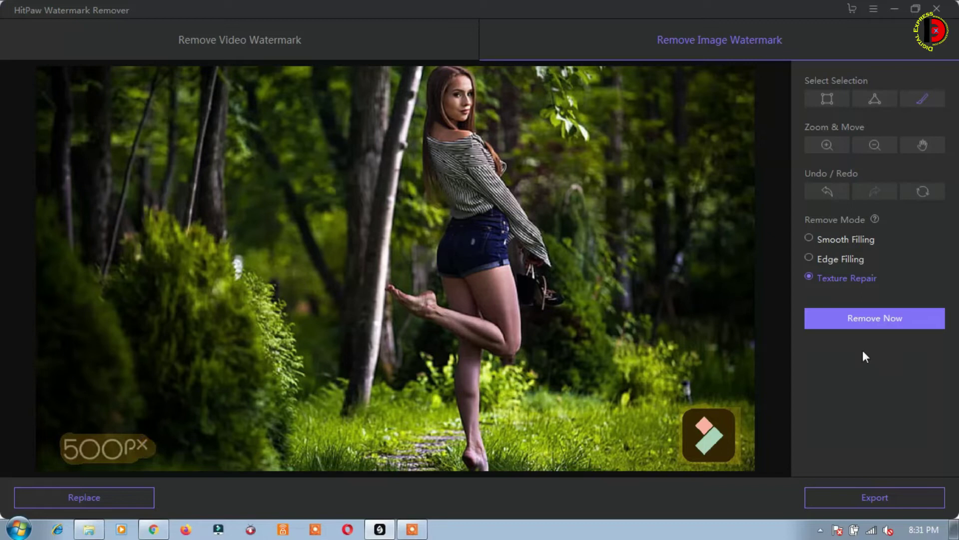
click(892, 319)
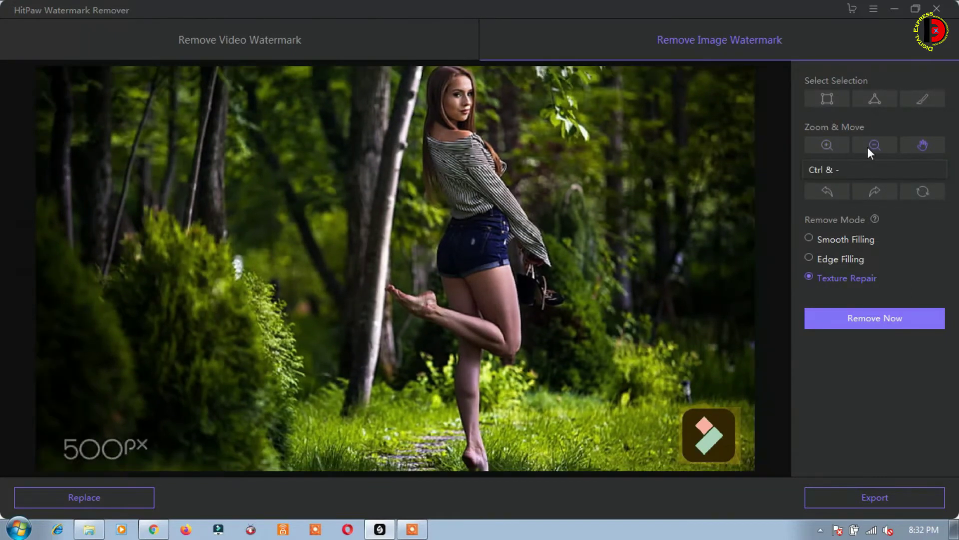
Zoom in on the image, pan it slightly, and reset the image to clear its selections
click(829, 145)
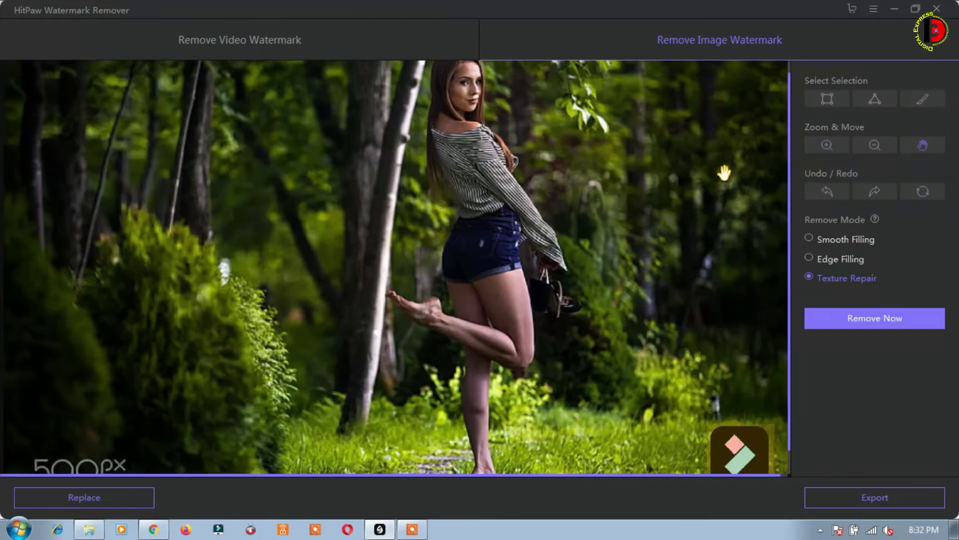
click(923, 145)
drag(594, 230, 563, 184)
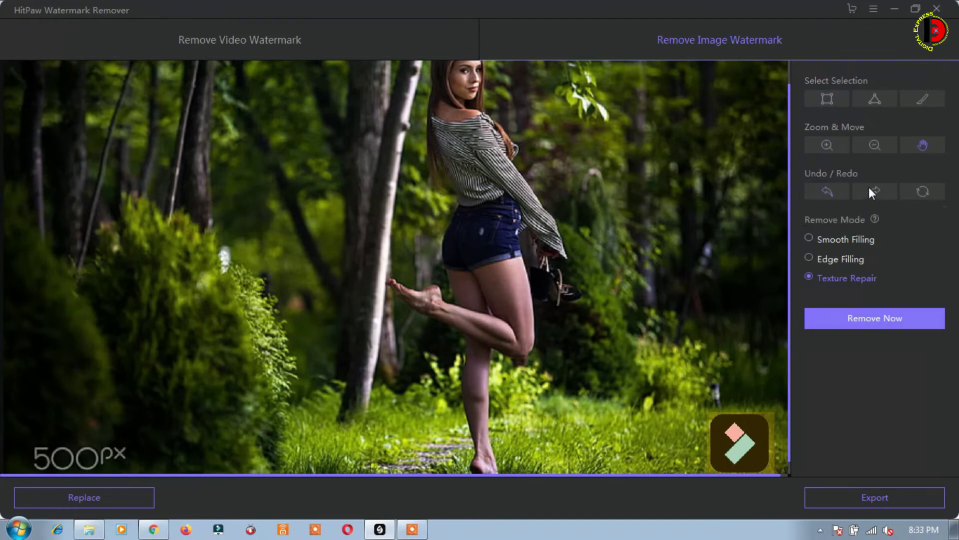
click(922, 191)
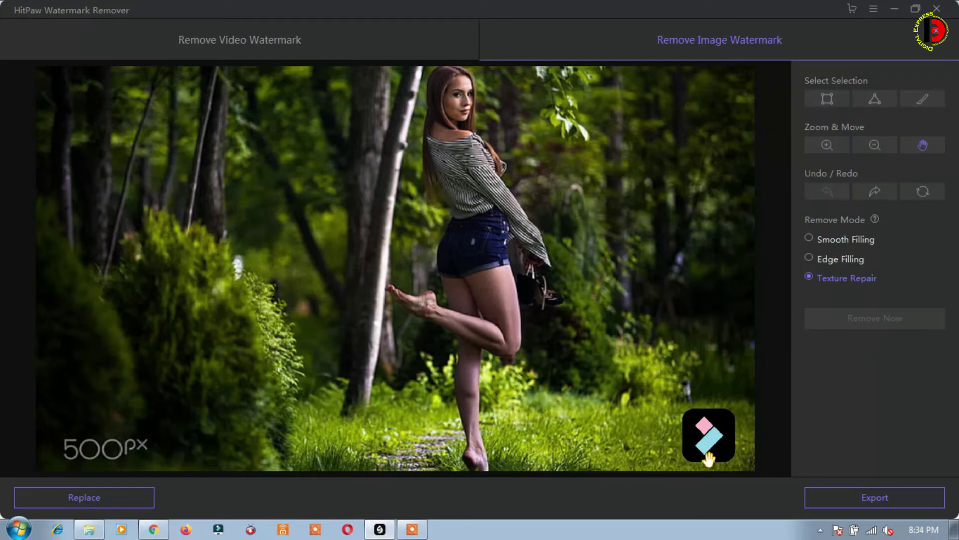
Select the square black logo with a rectangle and remove it using Texture Repair
click(826, 99)
drag(681, 406, 739, 465)
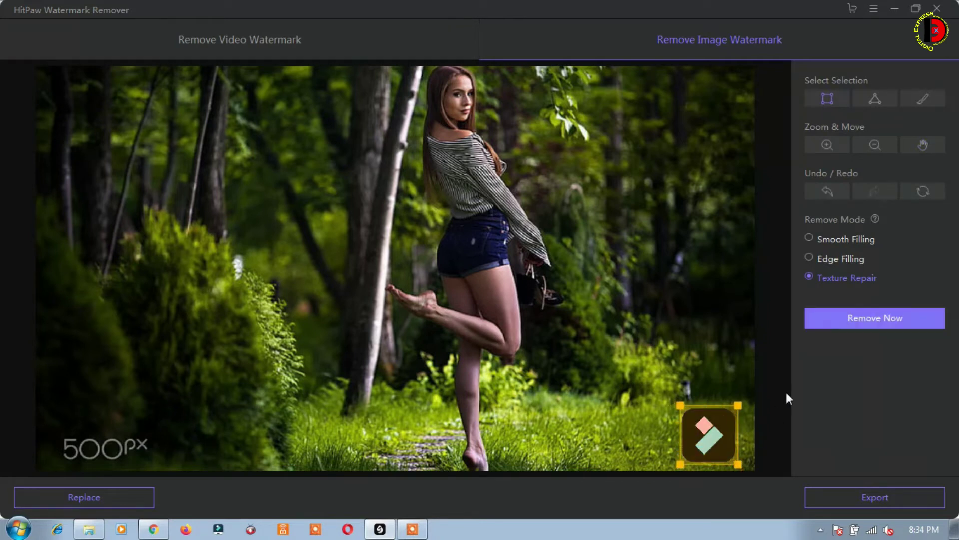
click(889, 319)
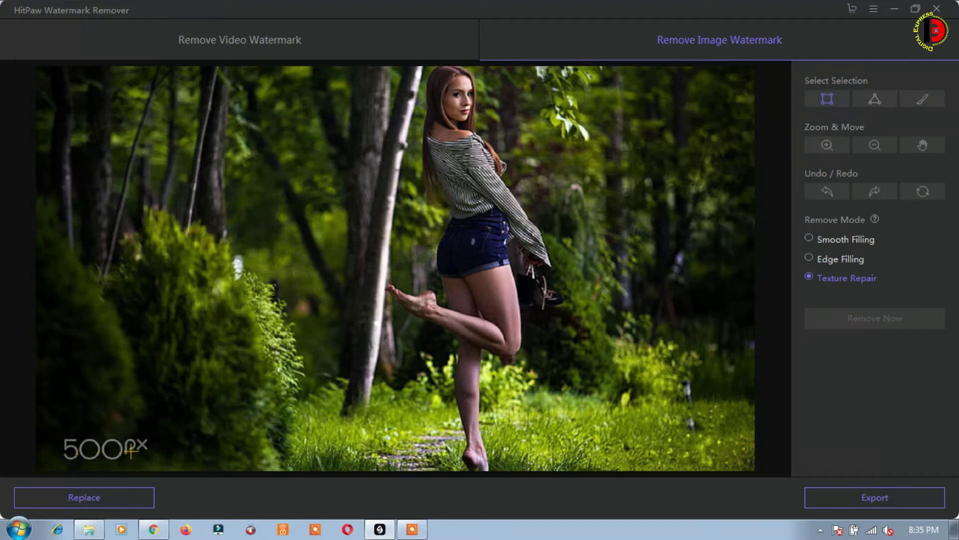
Brush over the 500px watermark in the image's lower-left corner and remove it using Texture Repair
click(923, 100)
mouse_move(69, 442)
mouse_down()
mouse_move(150, 443)
mouse_move(97, 456)
mouse_move(66, 450)
mouse_up()
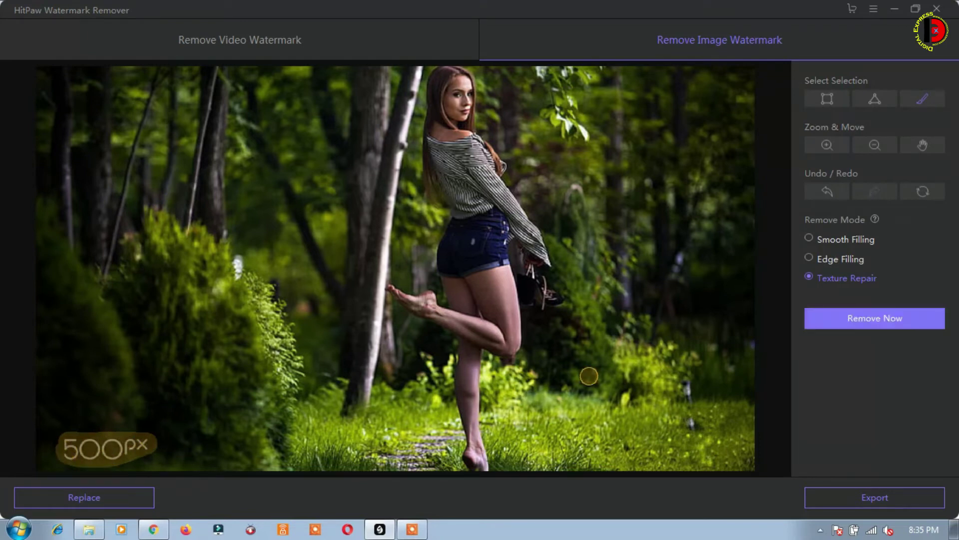
click(878, 319)
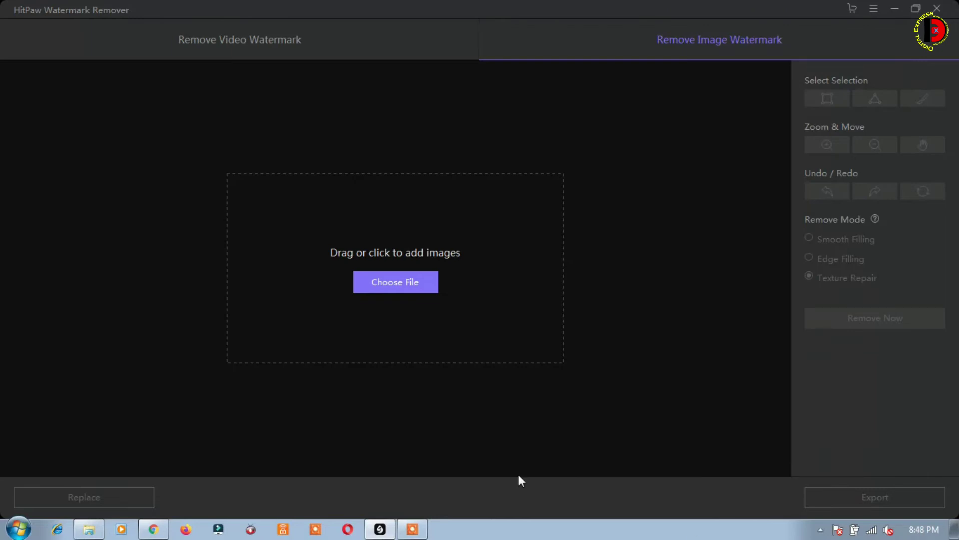
Switch to video watermark removal and load Sample Video 1 from the Remove Watermark folder
click(249, 40)
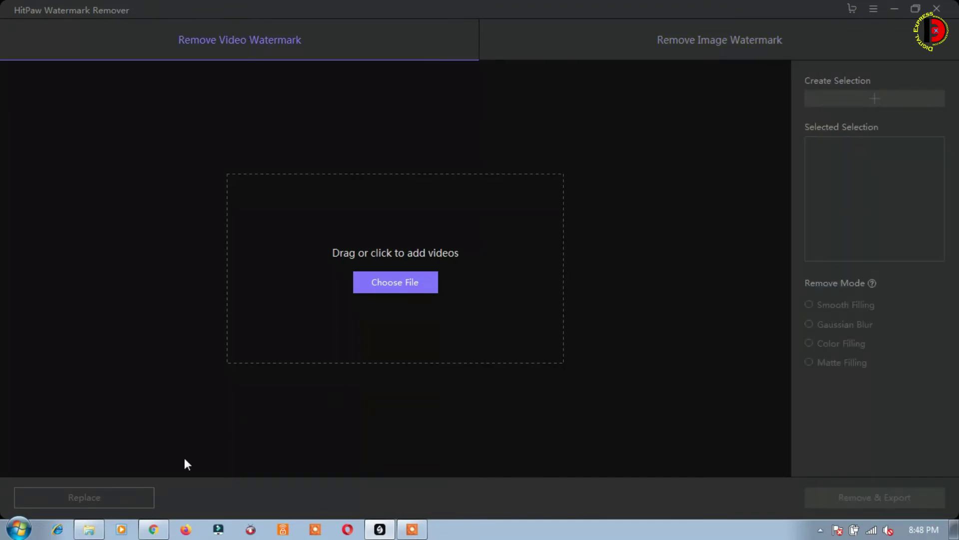
click(89, 529)
drag(195, 92, 395, 303)
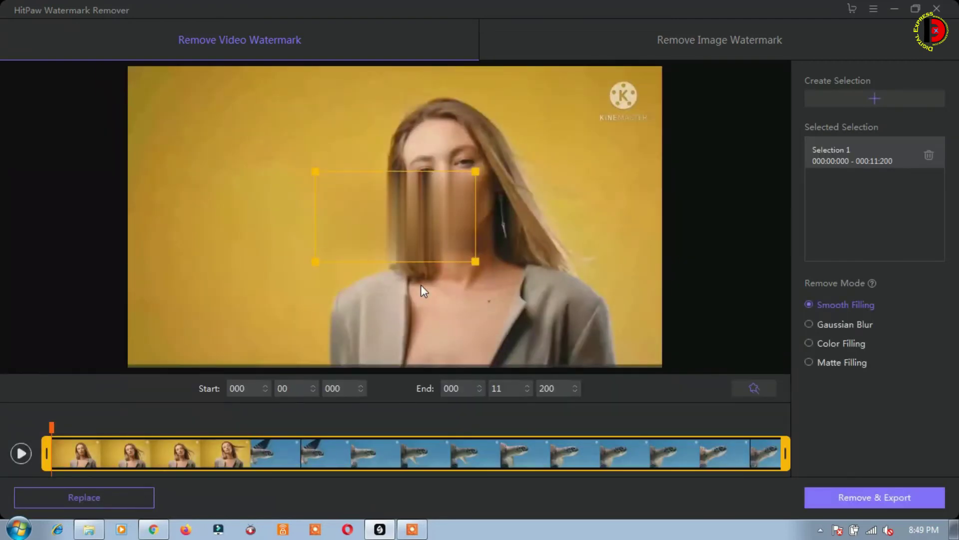
Preview the video up to 000:05:400, and move and shrink Selection 1 to fit over the KineMaster watermark
click(30, 452)
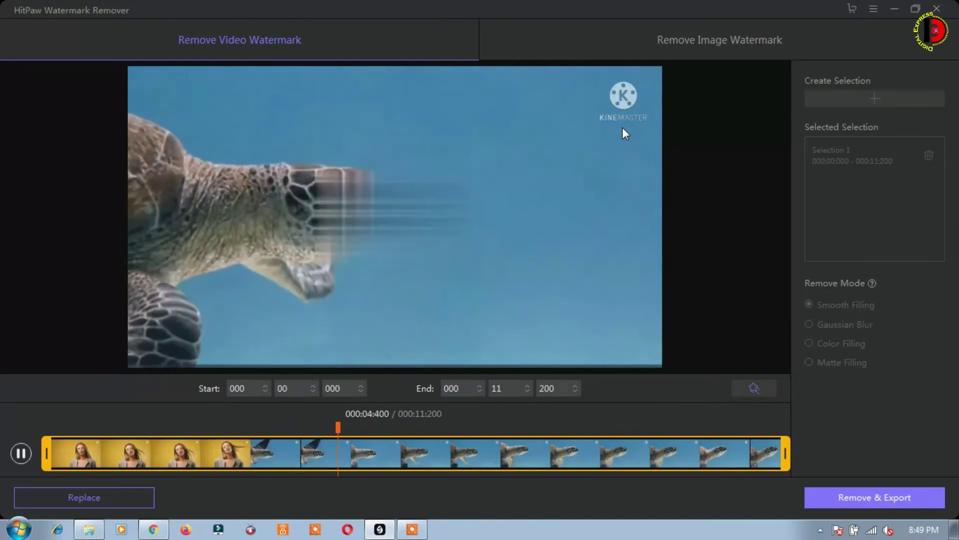
click(33, 449)
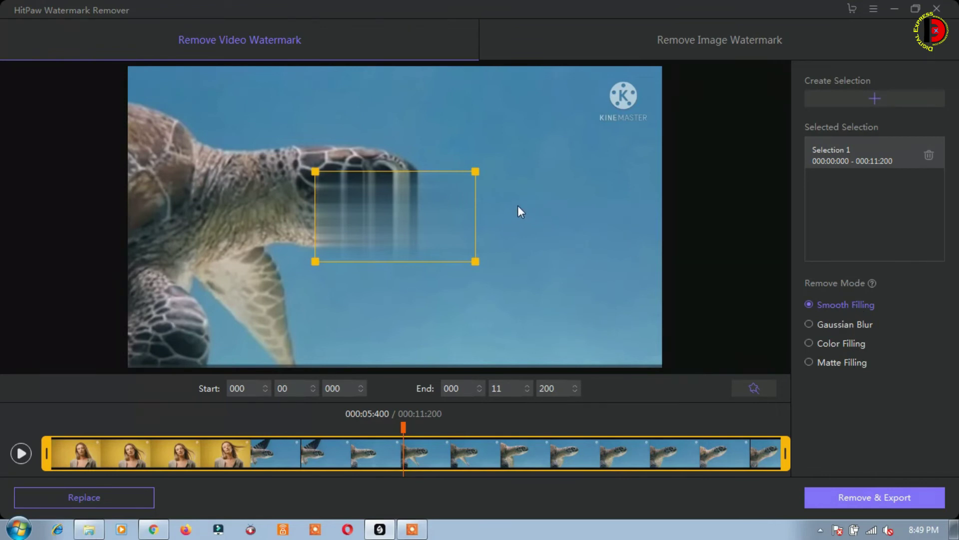
drag(388, 210, 564, 115)
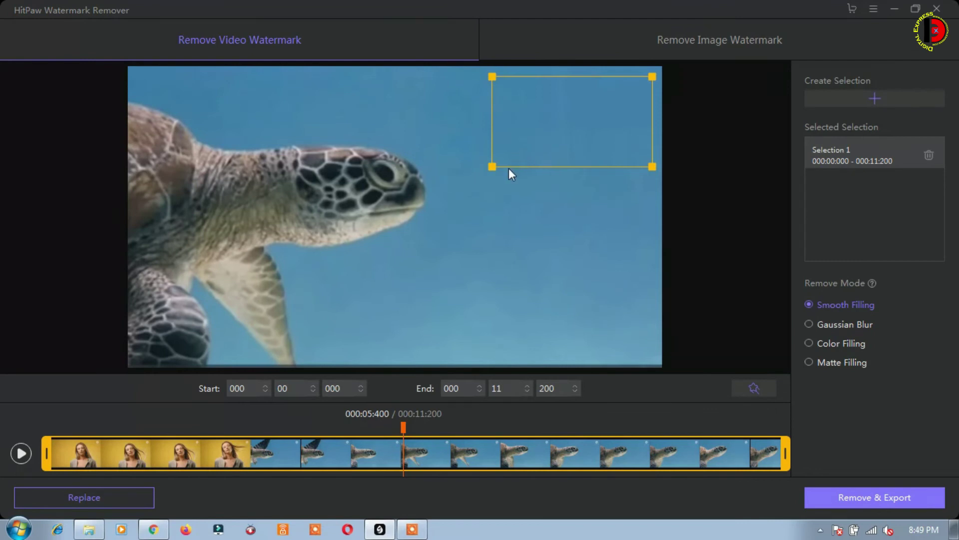
drag(490, 169, 591, 130)
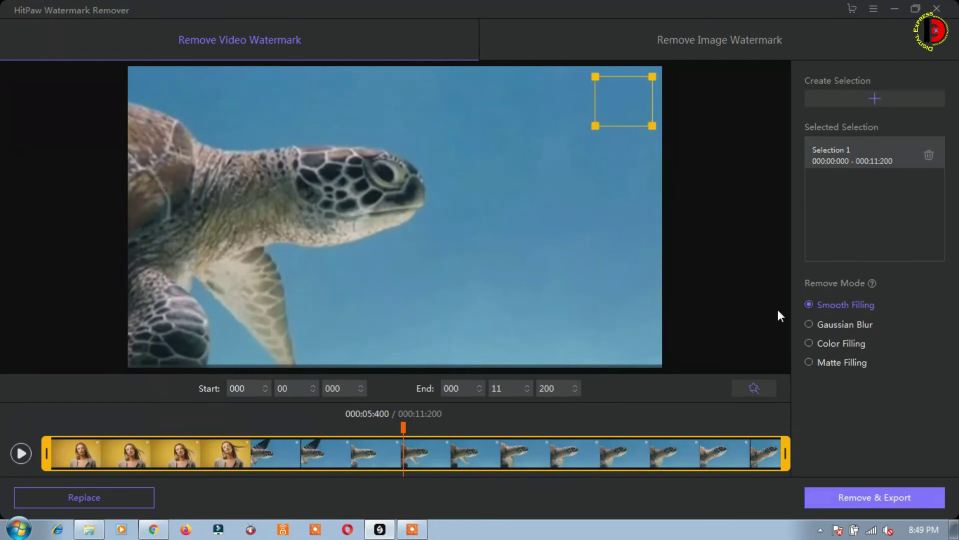
Try Gaussian Blur at a reduced strength and black Color Filling on the KineMaster watermark selection
click(820, 325)
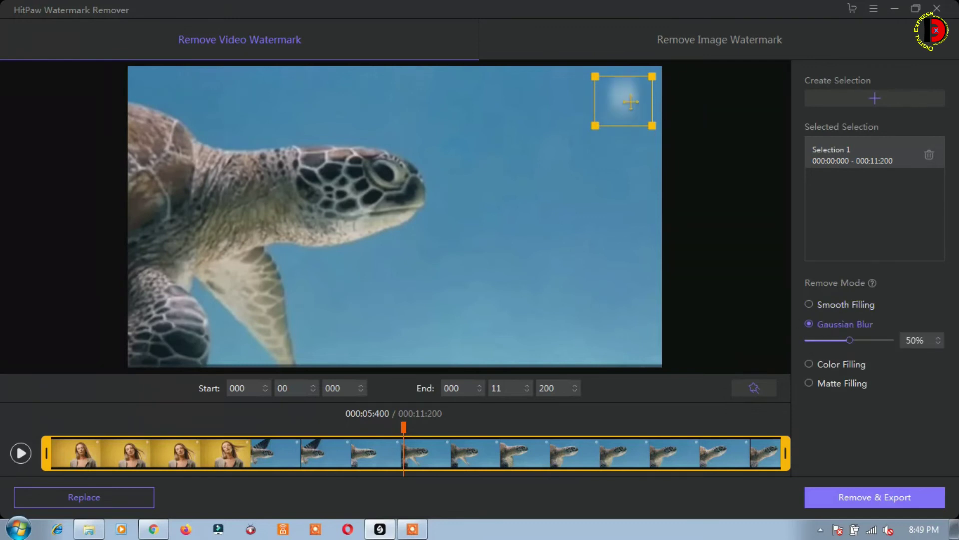
drag(851, 340, 829, 341)
click(808, 364)
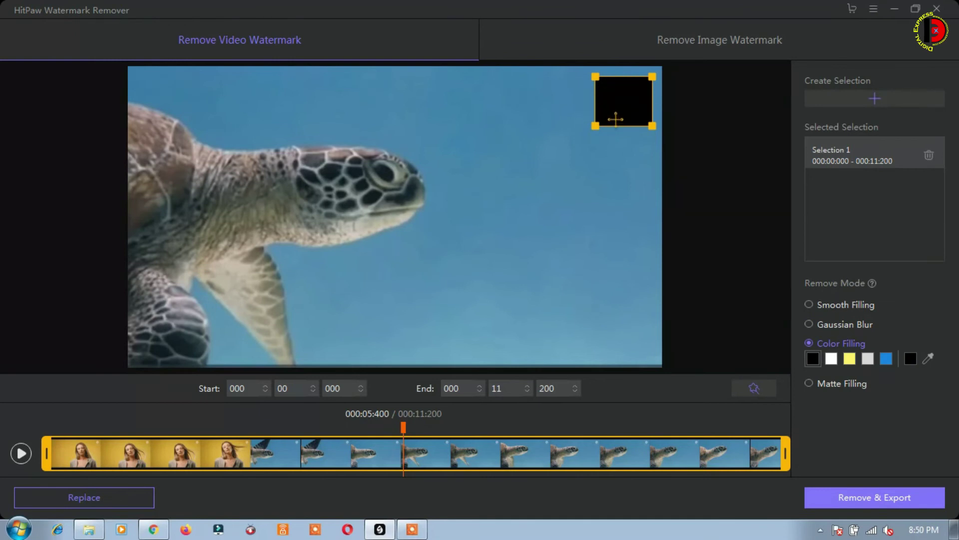
Try Matte Filling with source patches from the water and the turtle's neck, and restore Smooth Filling
click(811, 383)
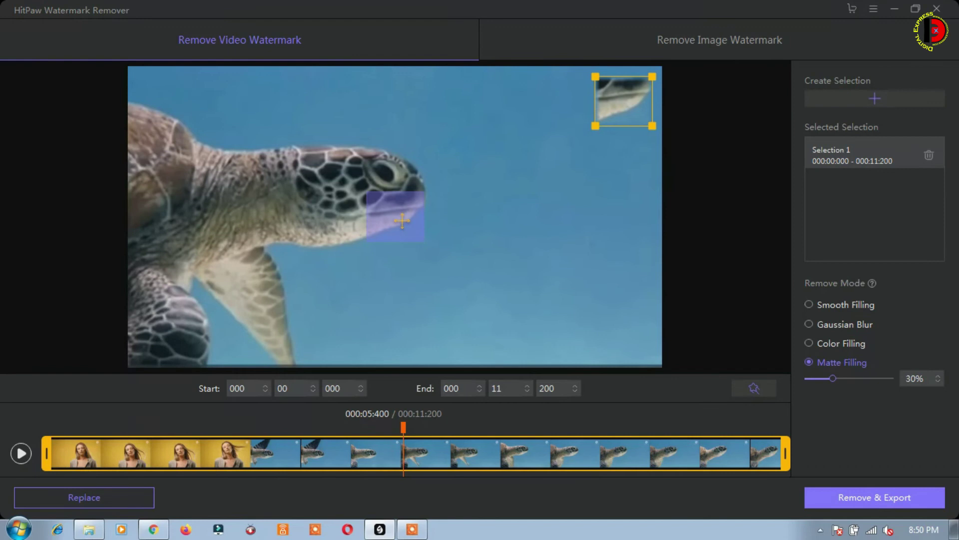
drag(403, 219, 339, 306)
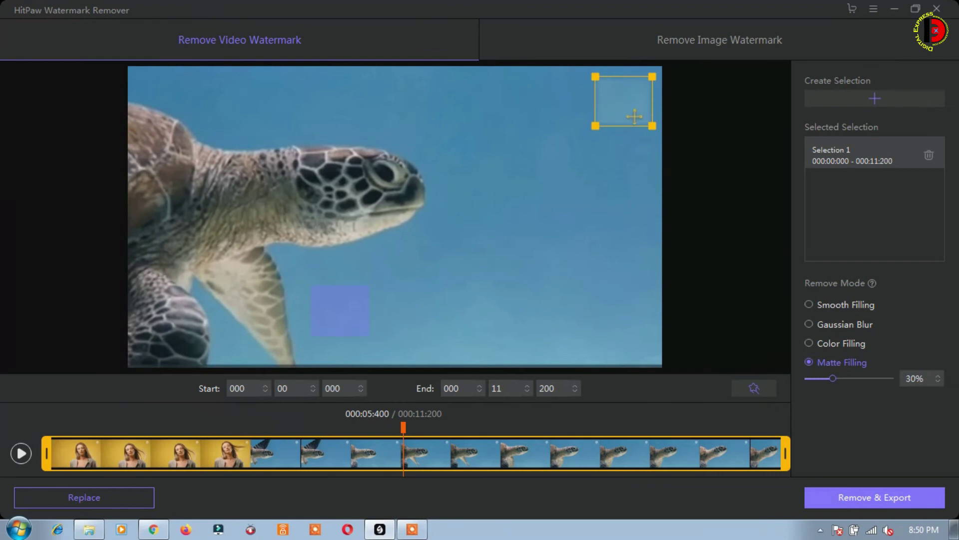
drag(363, 307, 254, 200)
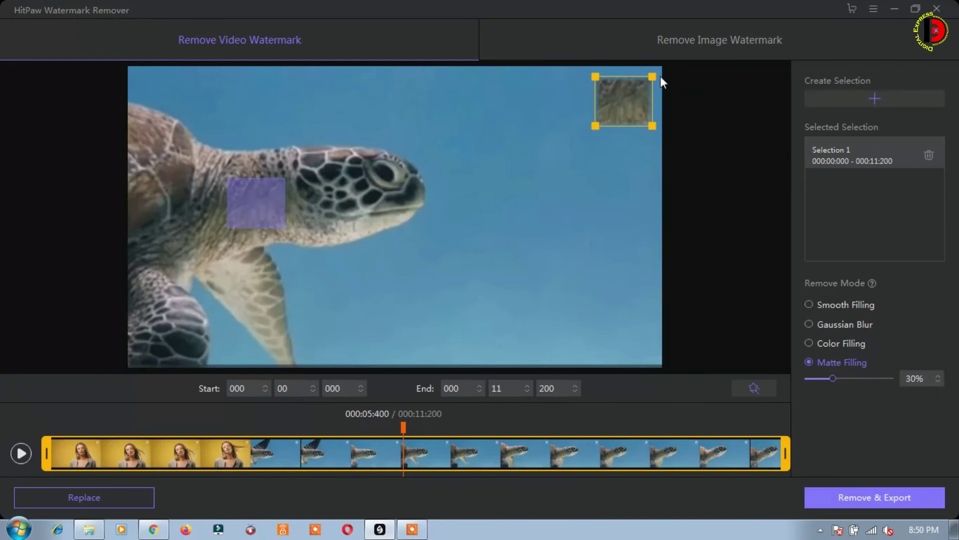
click(847, 306)
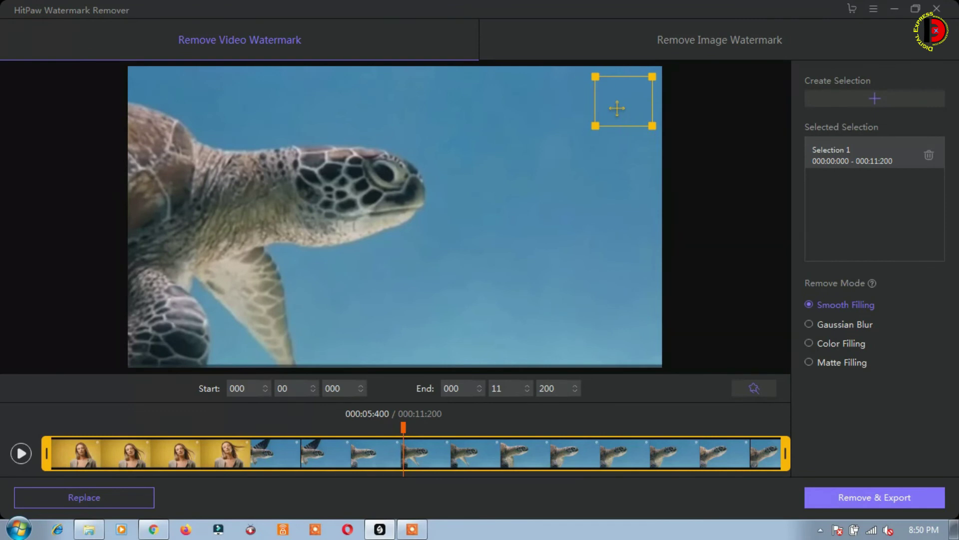
Add a second Smooth Filling selection running from 000:05:400 to 000:11:200 and place it in the frame's lower-right area
click(877, 97)
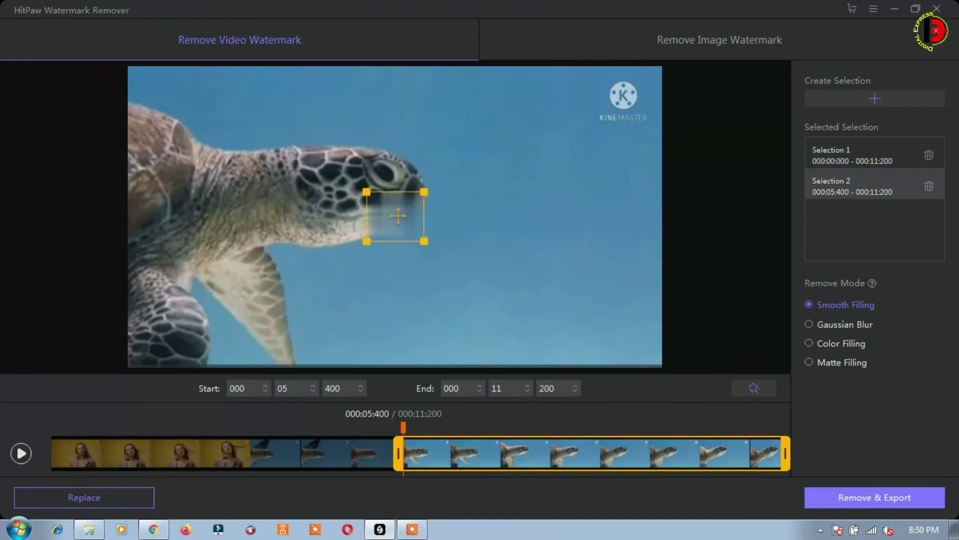
drag(398, 215, 616, 316)
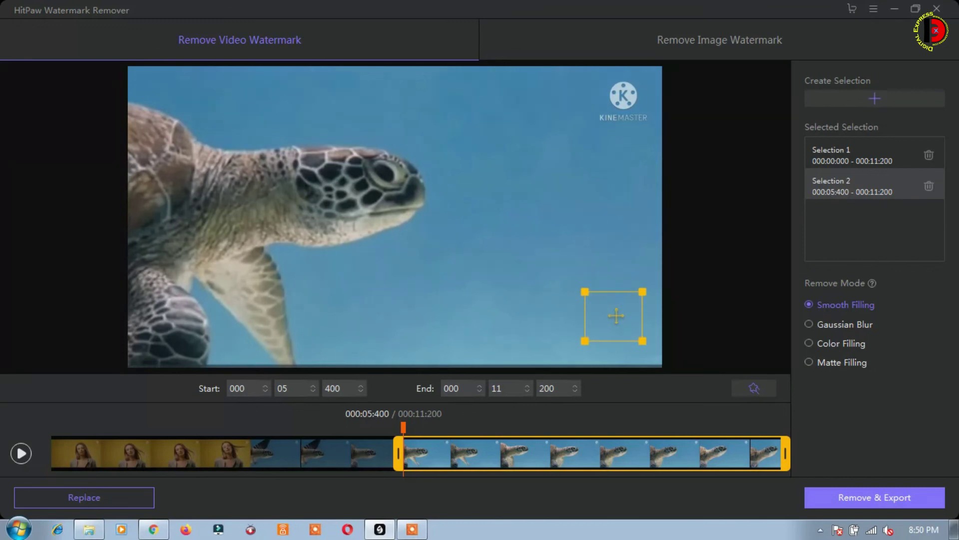